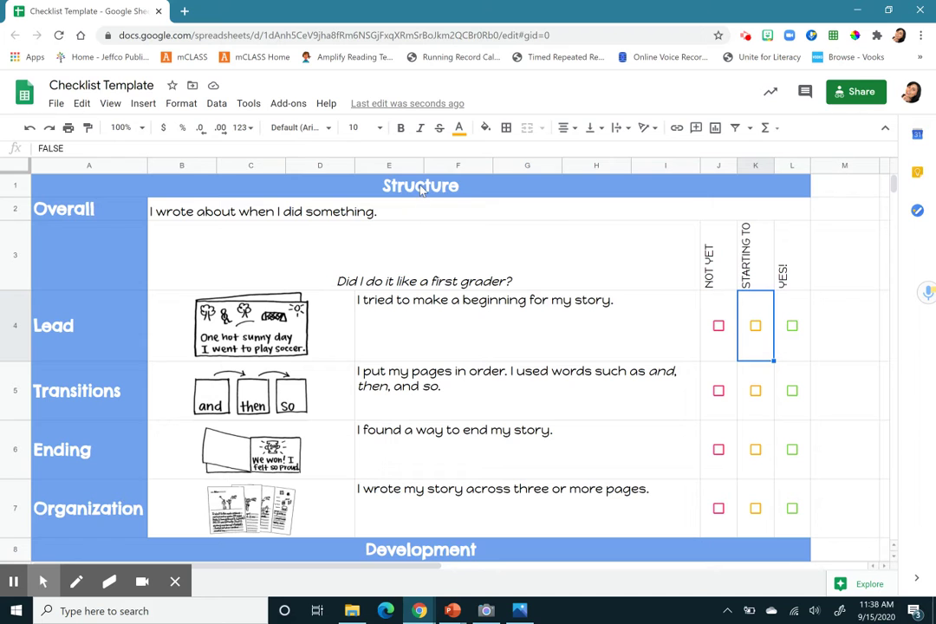
Step: Tick Lead's Not Yet box in J4, leaving Starting To in K4 unticked after trying it
scroll(327, 399, down, 5)
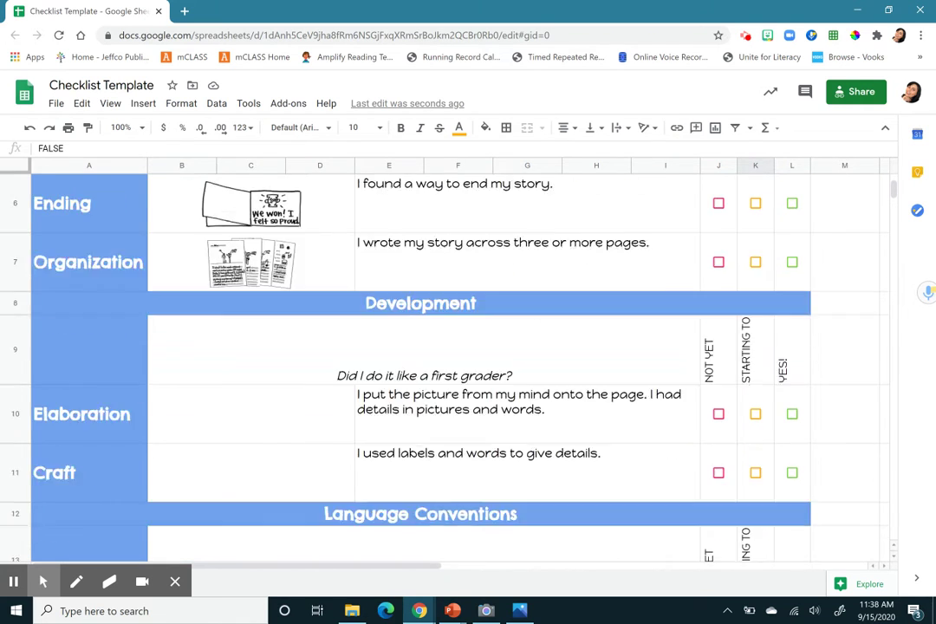
scroll(468, 364, up, 3)
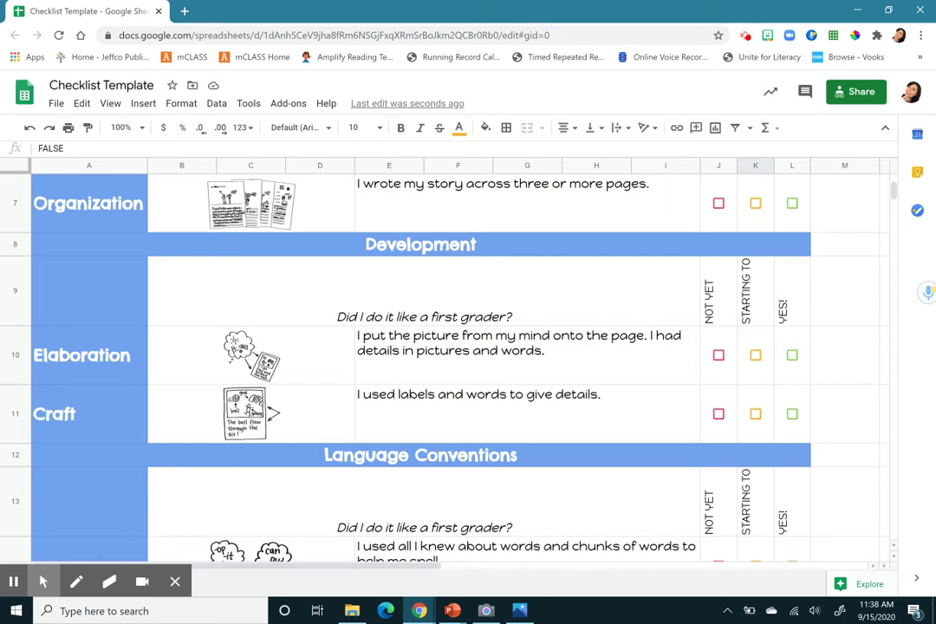
scroll(468, 364, down, 5)
scroll(469, 364, up, 3)
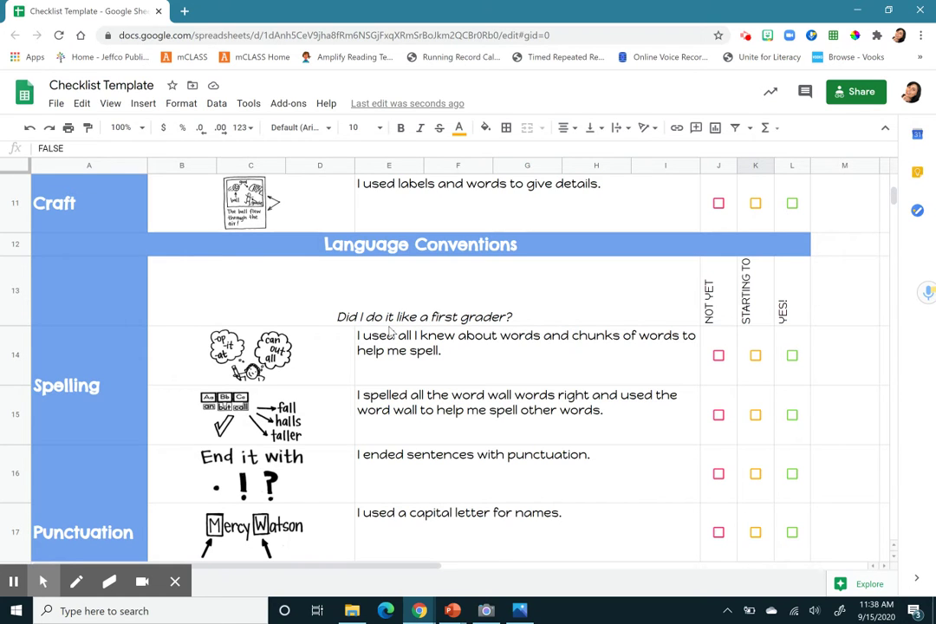
scroll(331, 281, up, 5)
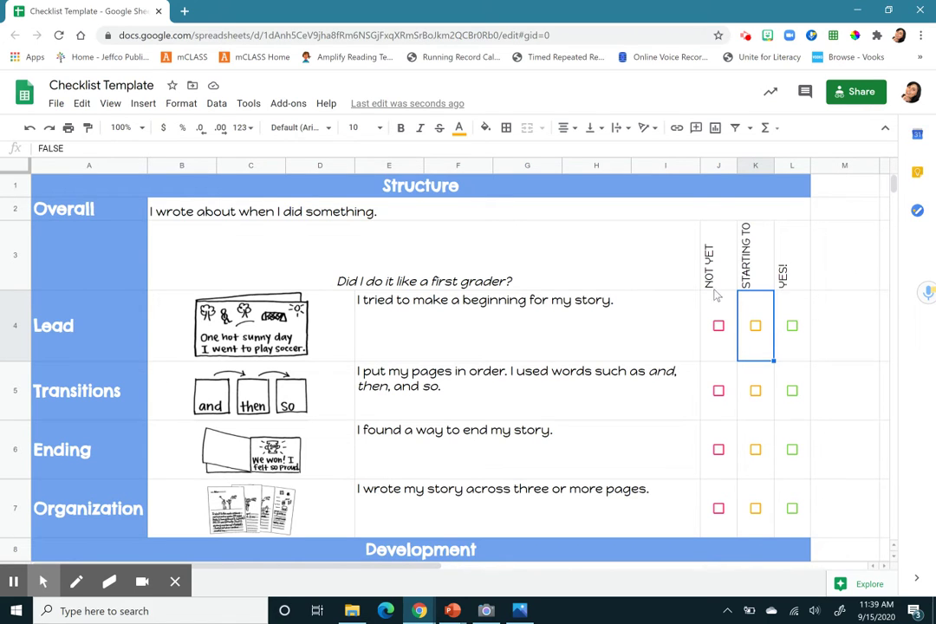
click(718, 327)
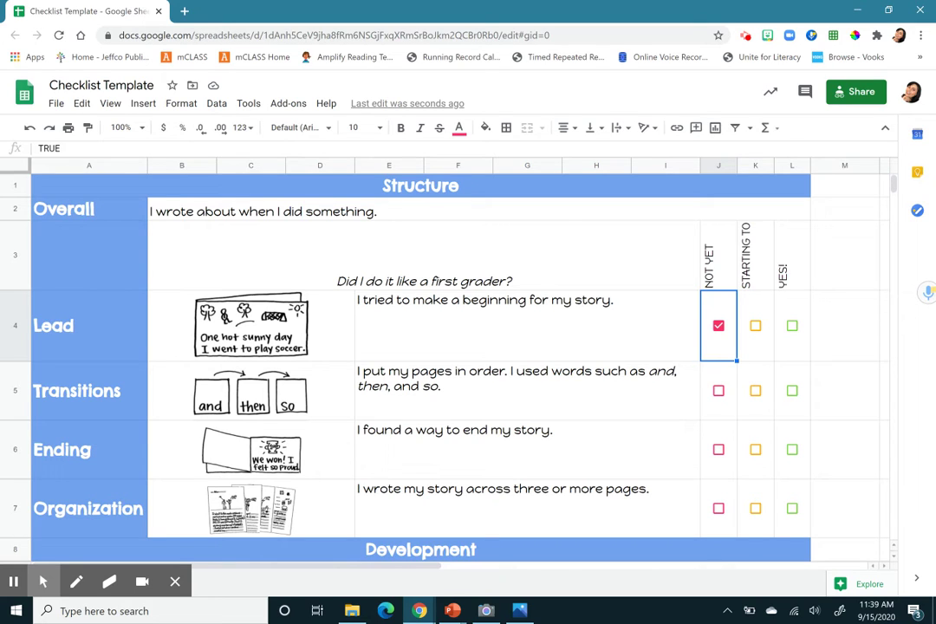
click(752, 327)
click(719, 326)
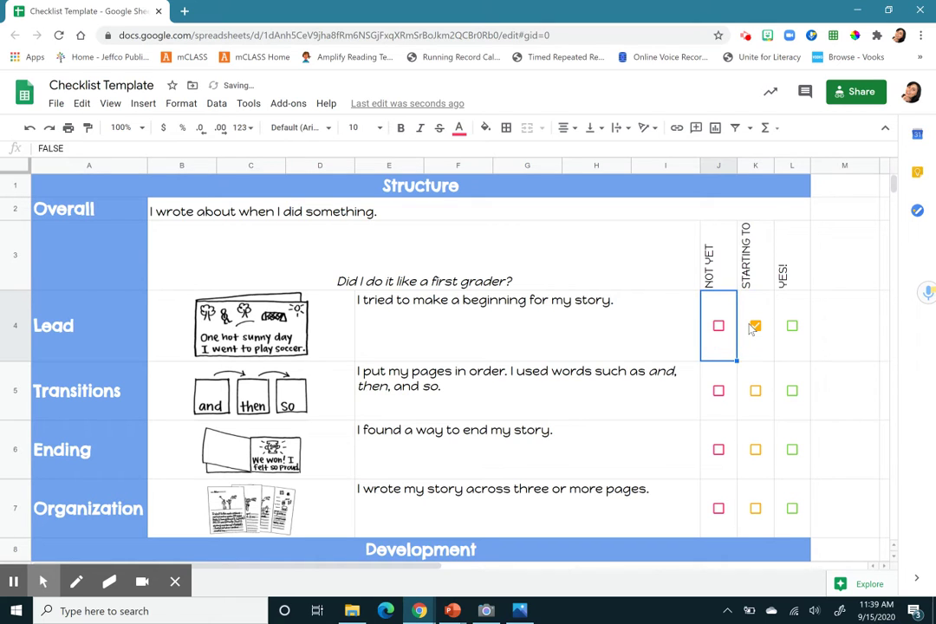
click(751, 326)
click(752, 327)
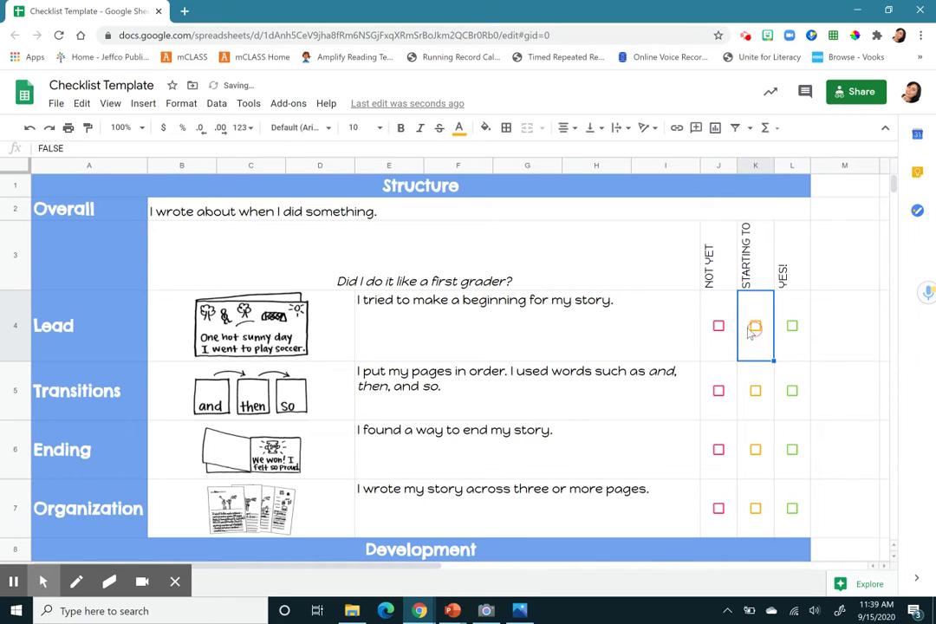
click(720, 331)
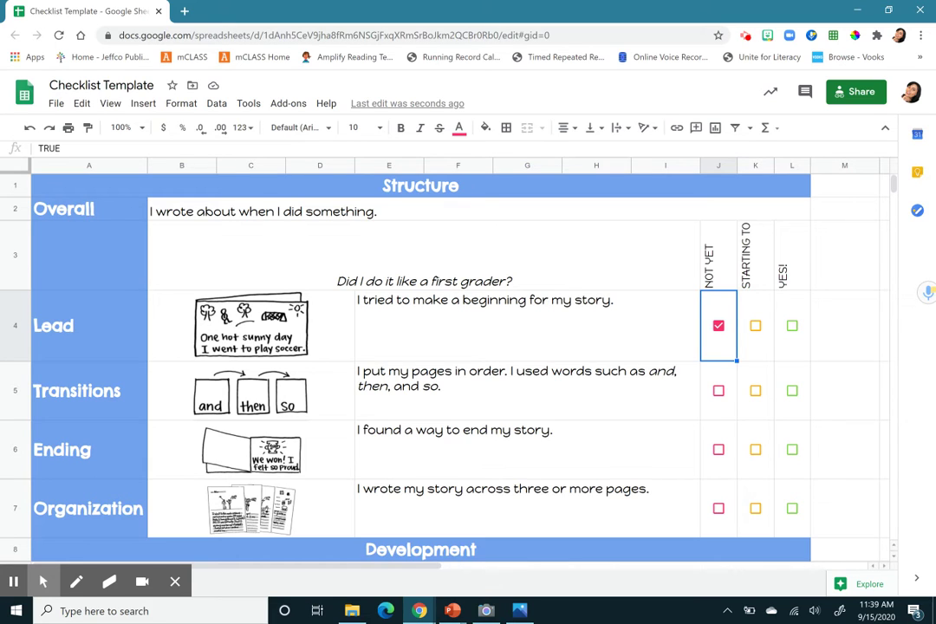
Step: Tick Yes! in L5 for Transitions, Not Yet in J6 for Ending, and Yes! in L7 for Organization
click(792, 391)
scroll(644, 451, down, 3)
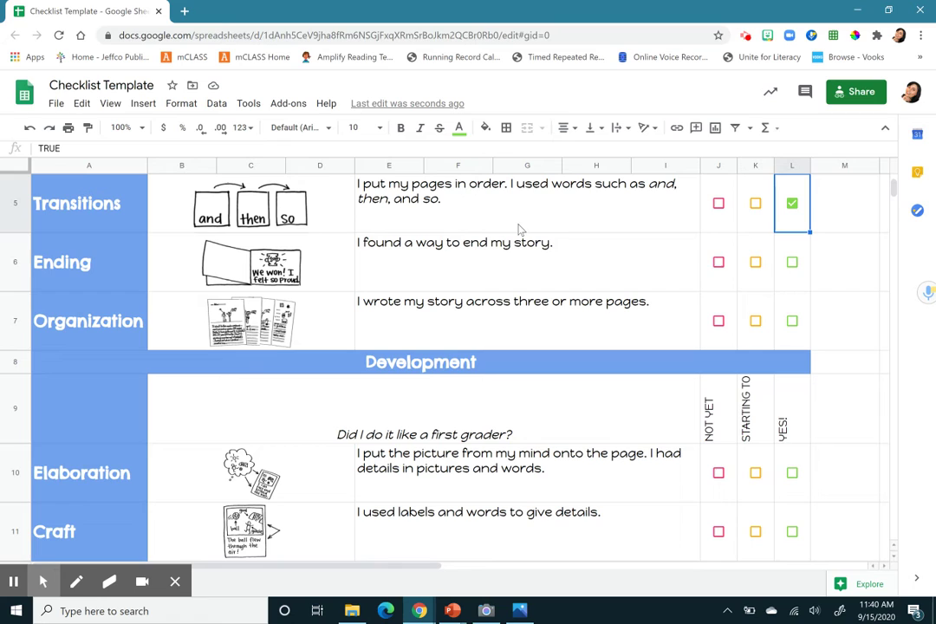
click(717, 262)
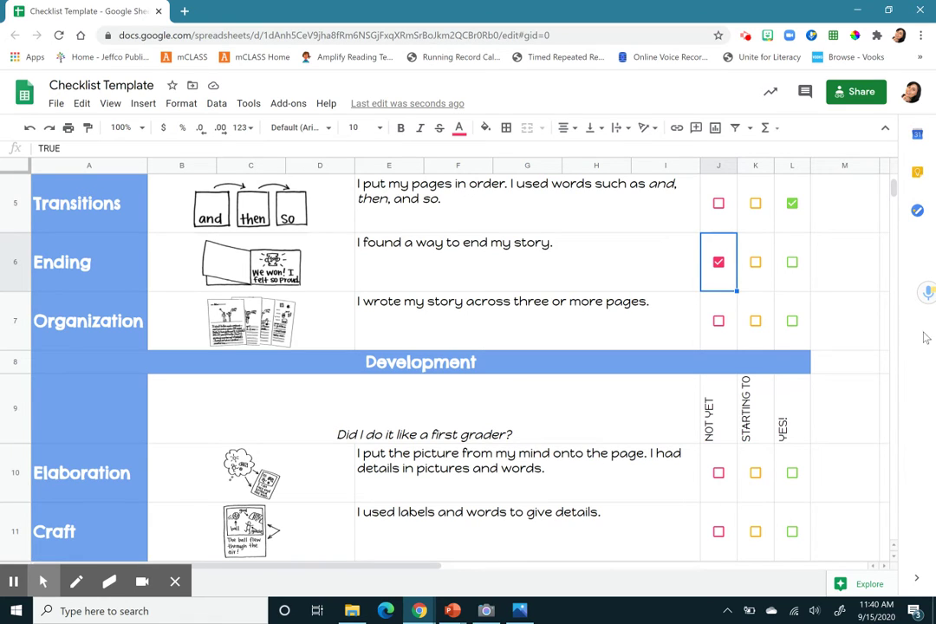
click(793, 323)
scroll(792, 323, down, 3)
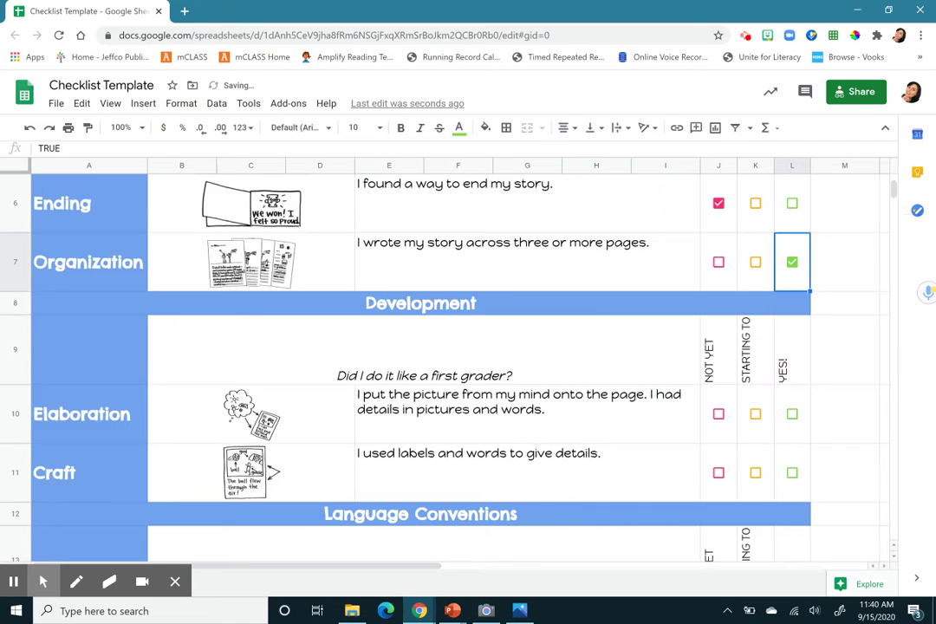
scroll(459, 368, up, 1)
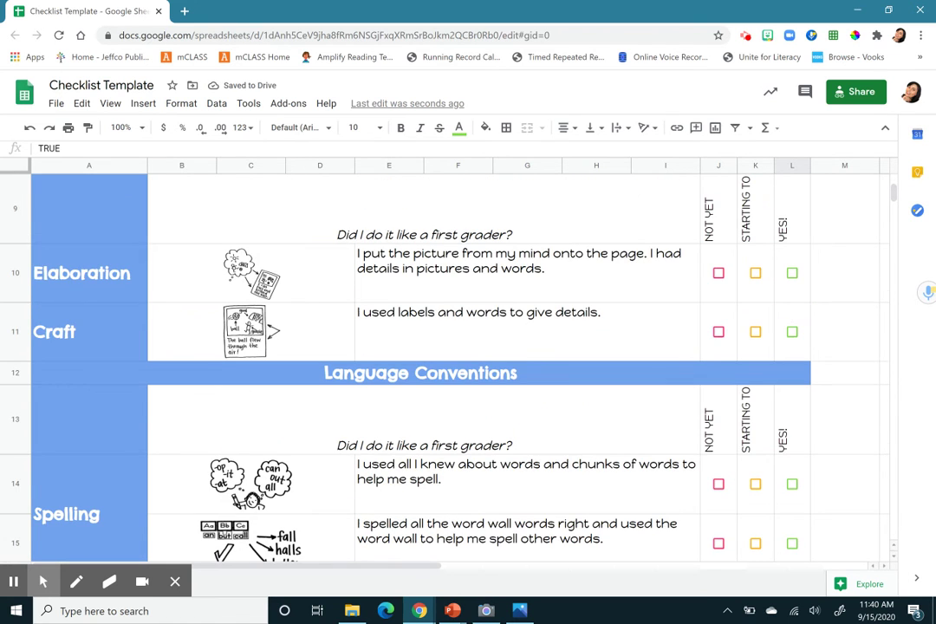
Step: Tick the Yes! box in L10 for Elaboration and Starting To in K11 for Craft
scroll(460, 368, up, 1)
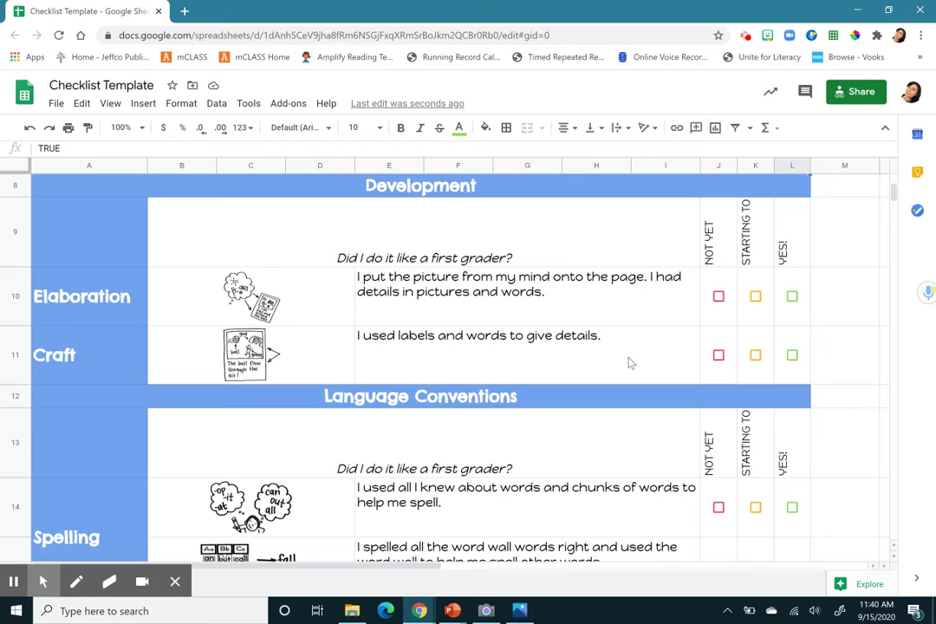
click(793, 296)
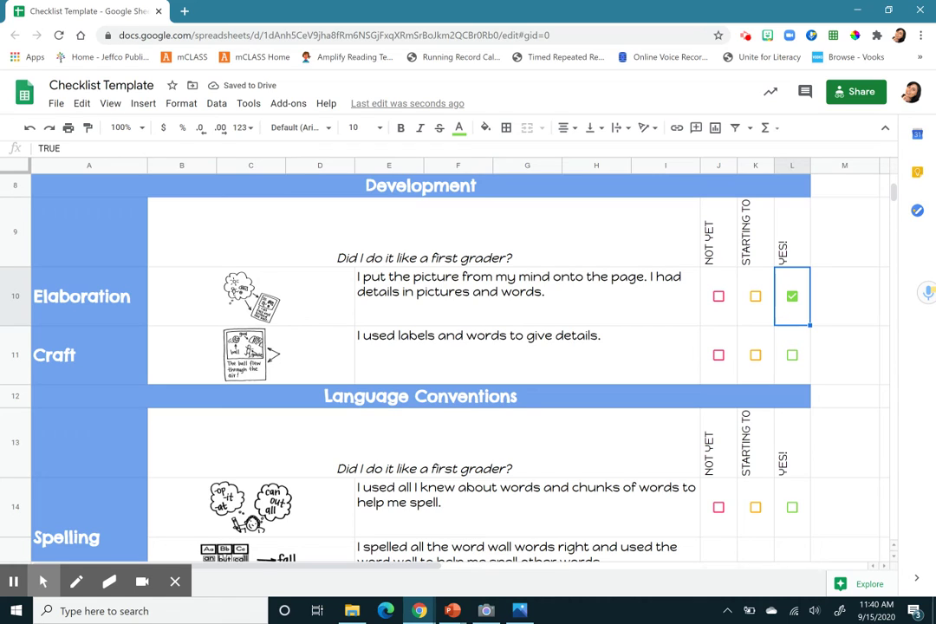
click(755, 355)
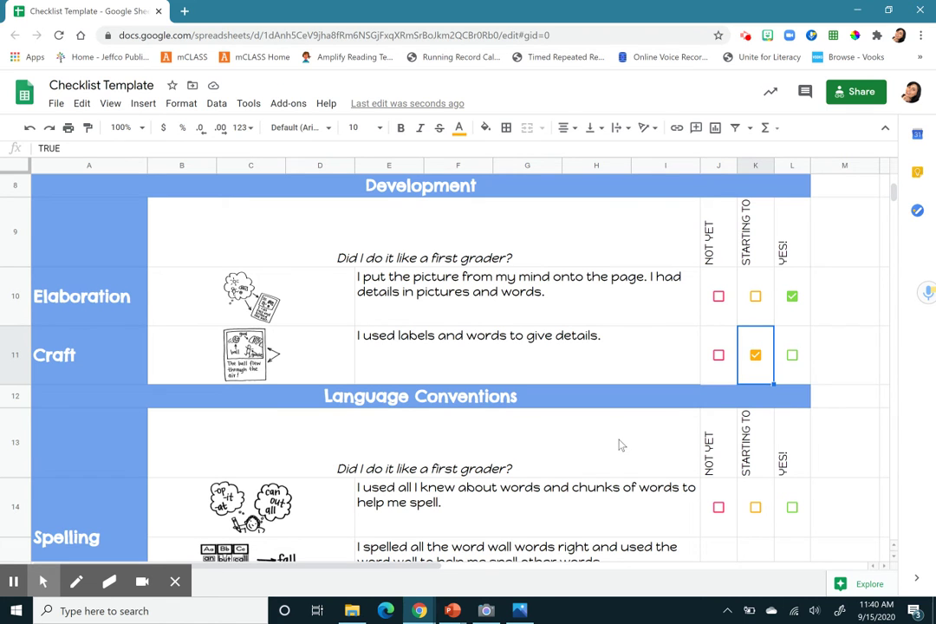
Step: Rate both Spelling statements, words and chunks and word wall words, as Yes!
scroll(621, 444, down, 5)
scroll(621, 444, up, 3)
scroll(520, 364, up, 1)
scroll(520, 364, down, 2)
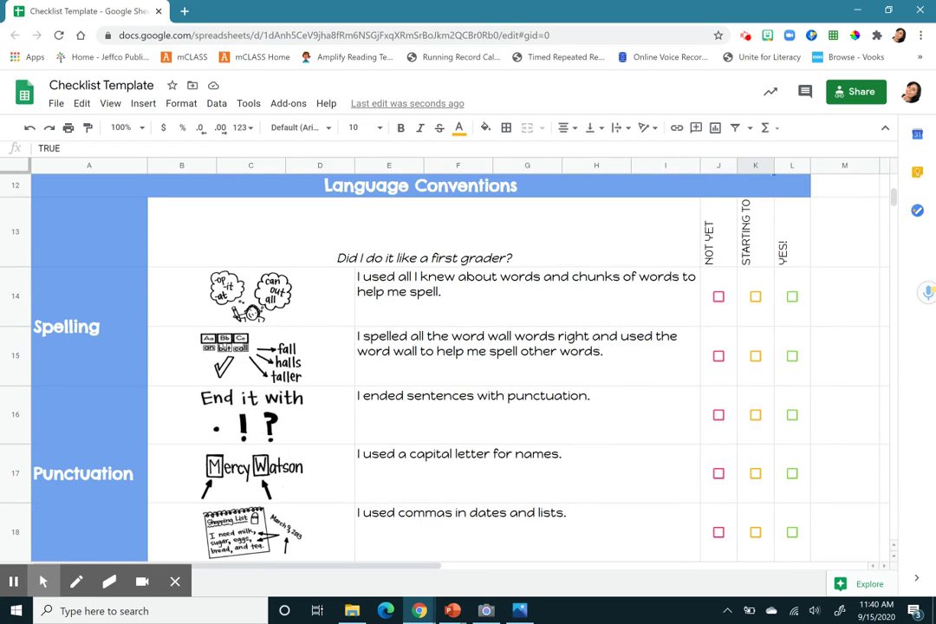
click(792, 297)
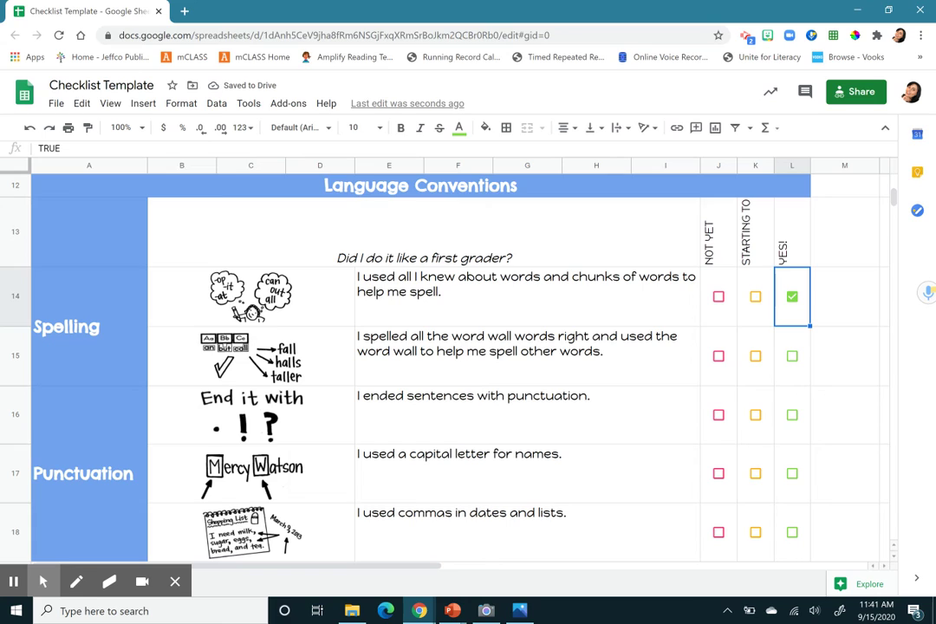
click(792, 356)
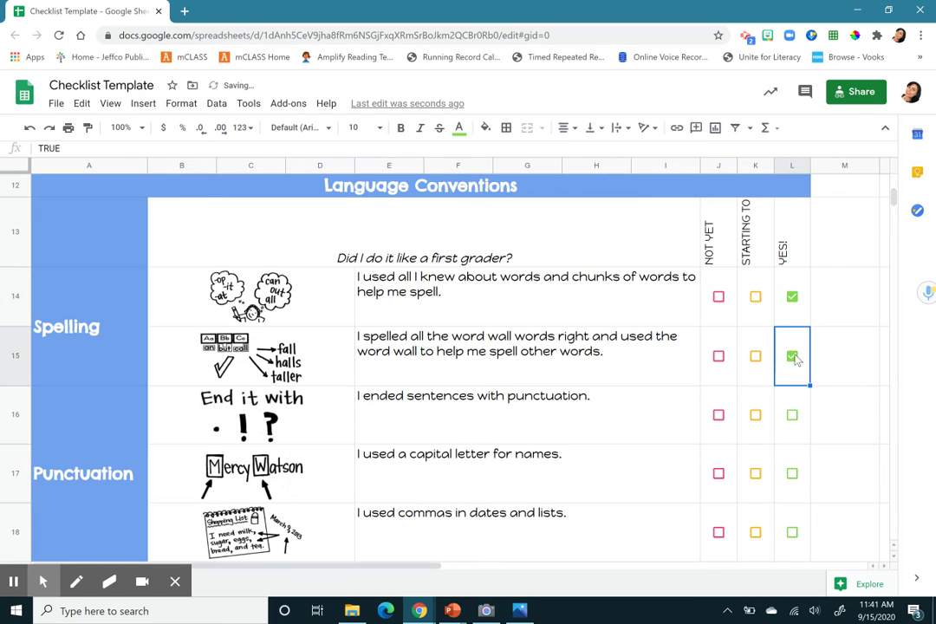
Step: Rate ending punctuation, capitals for names, and commas in dates and lists as Yes!
click(792, 414)
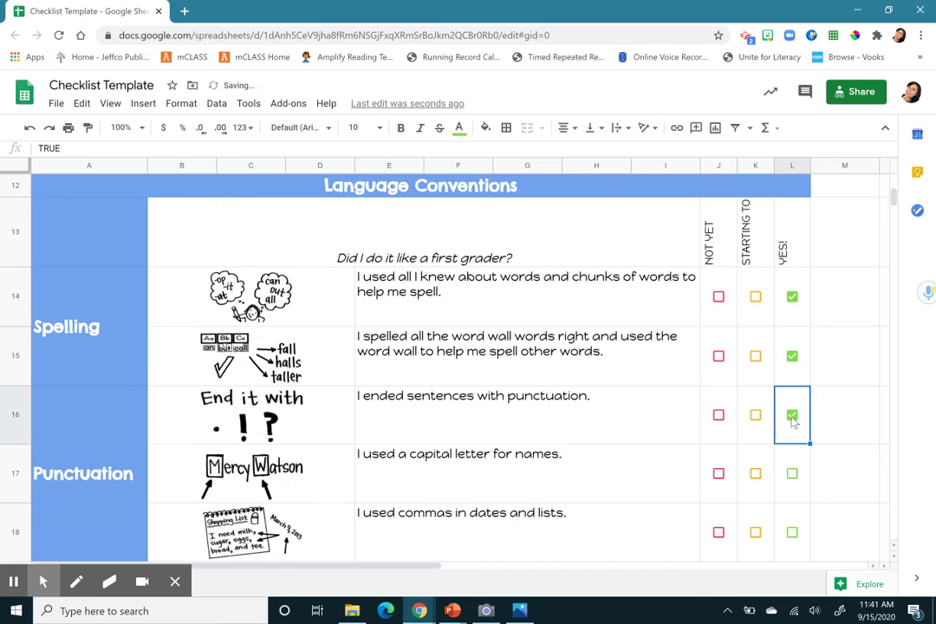
click(791, 475)
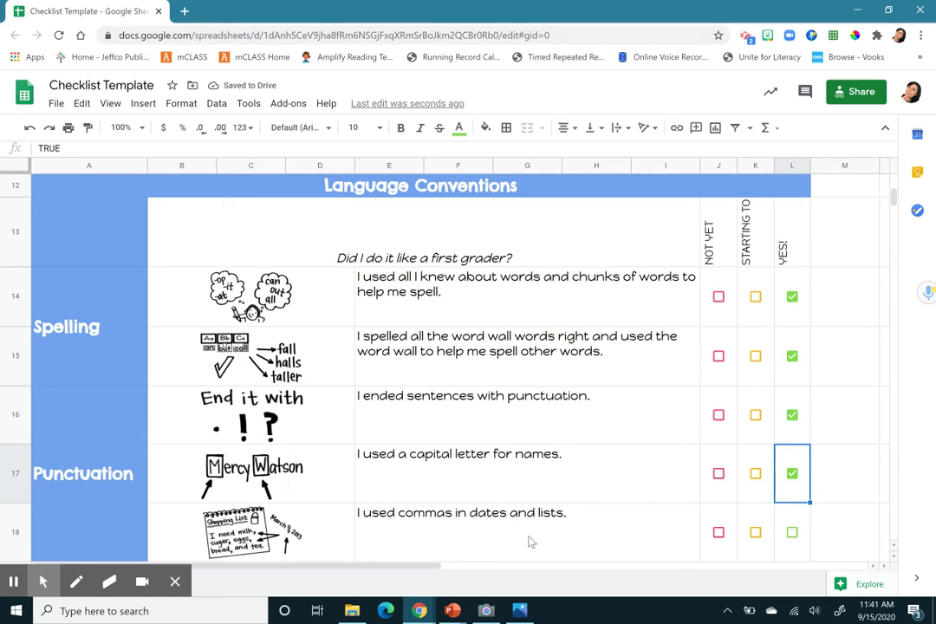
scroll(433, 365, down, 1)
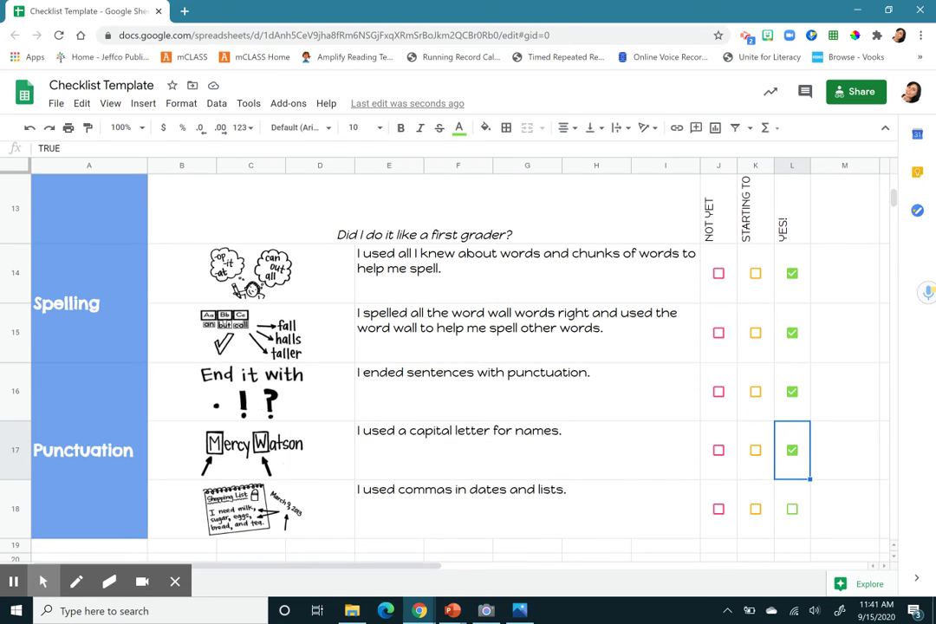
click(793, 511)
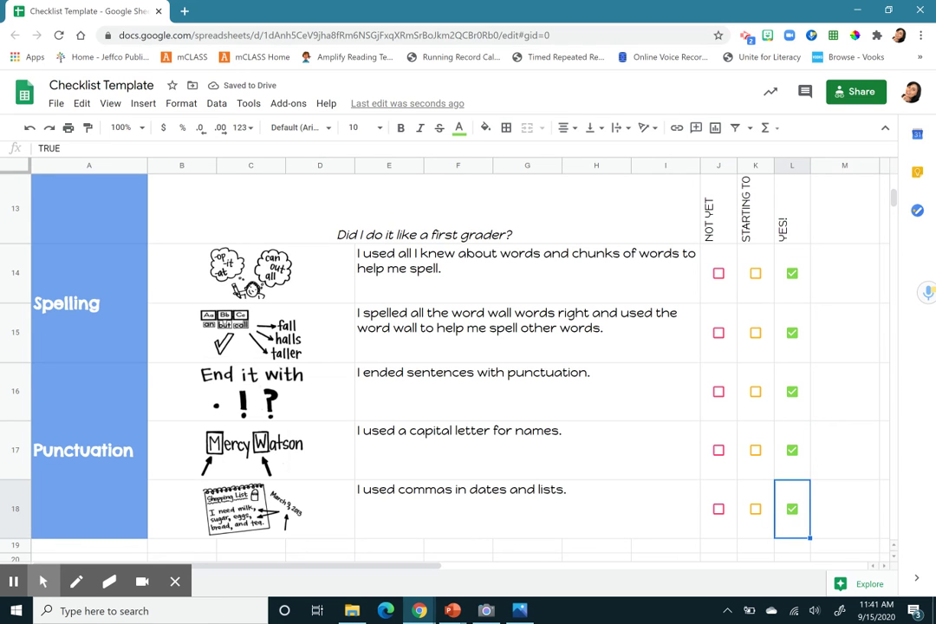
scroll(792, 521, up, 10)
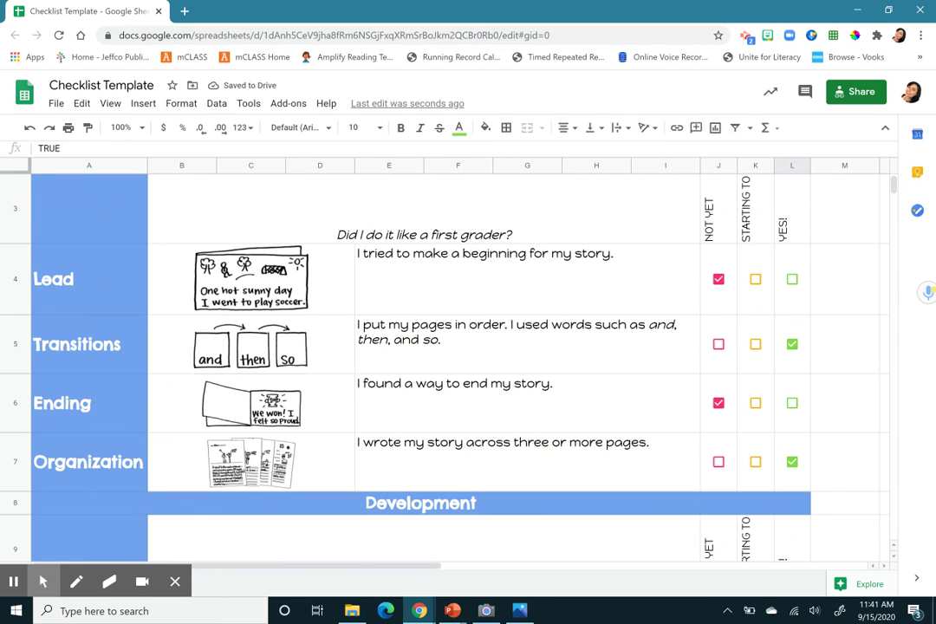